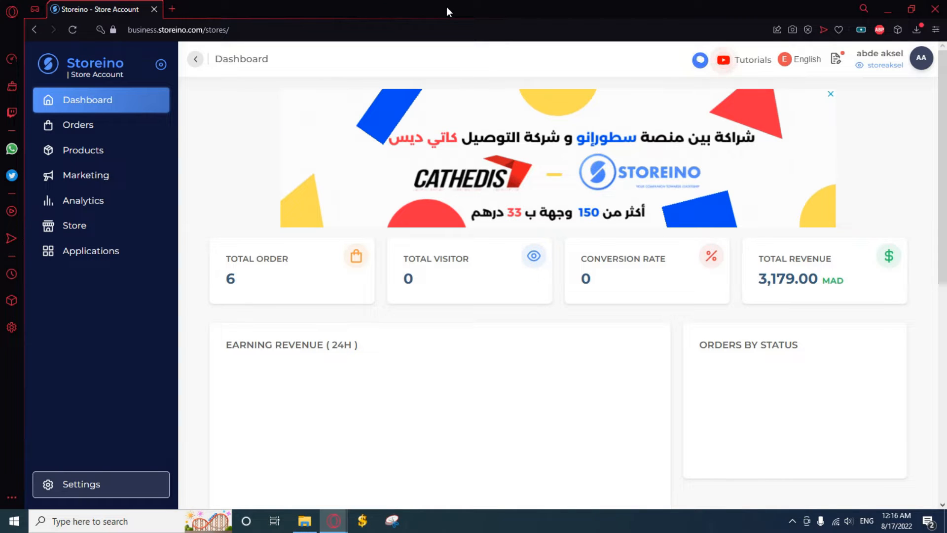
# Open the orders list and set the first order's status to confirmed, accepting the update.
pyautogui.click(92, 129)
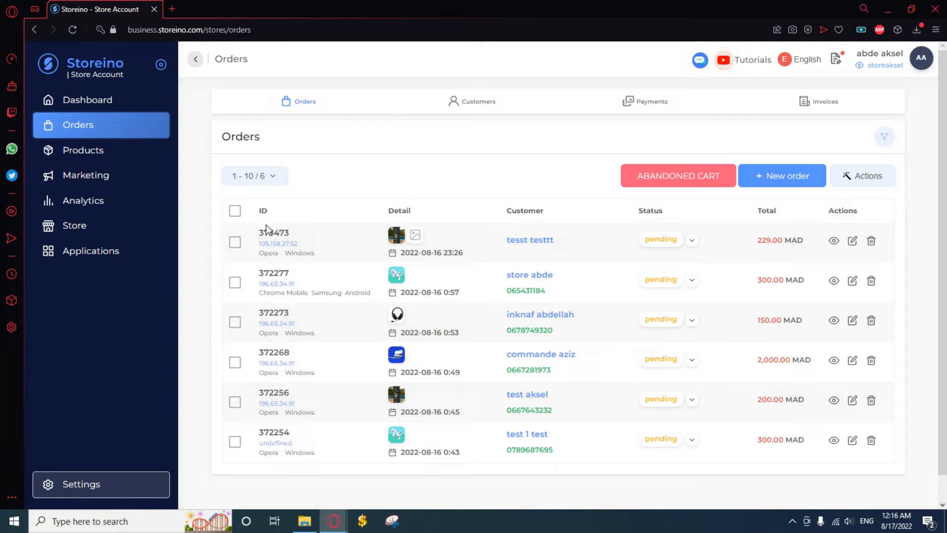
pyautogui.moveTo(258, 234)
pyautogui.mouseDown()
pyautogui.moveTo(292, 237)
pyautogui.moveTo(257, 235)
pyautogui.mouseUp()
pyautogui.moveTo(301, 244)
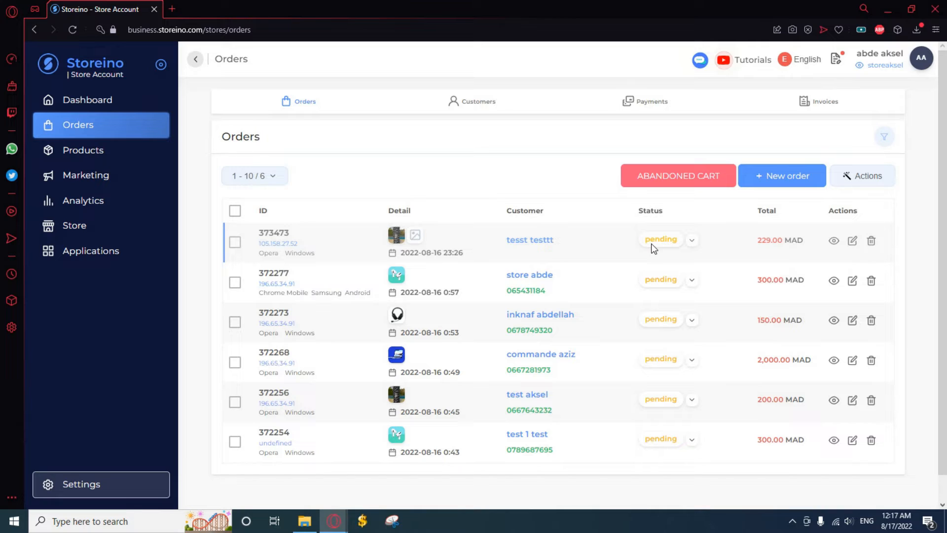
pyautogui.click(692, 242)
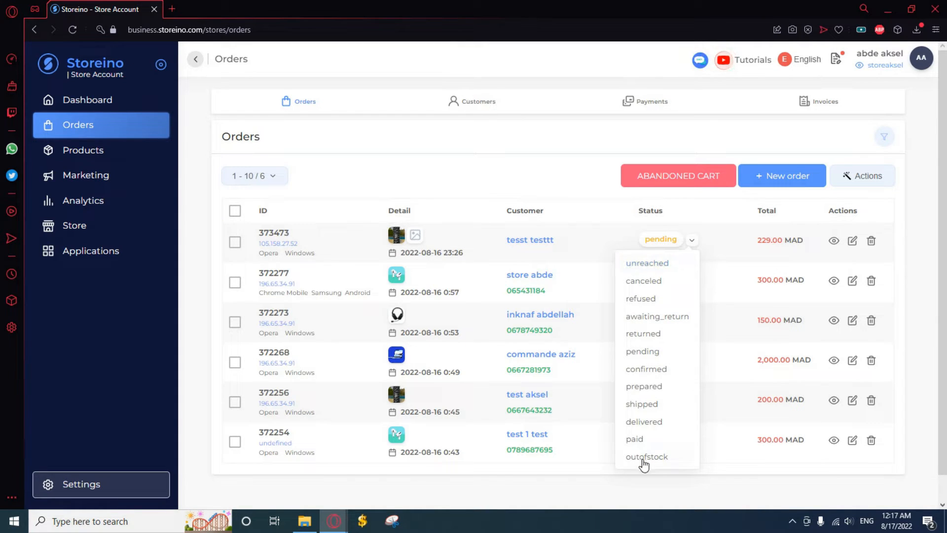
pyautogui.click(645, 370)
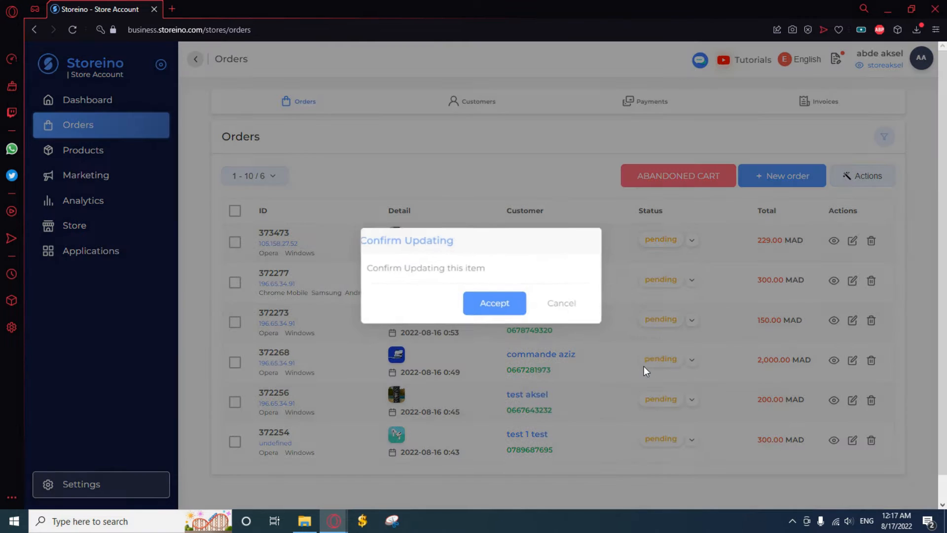
pyautogui.click(496, 307)
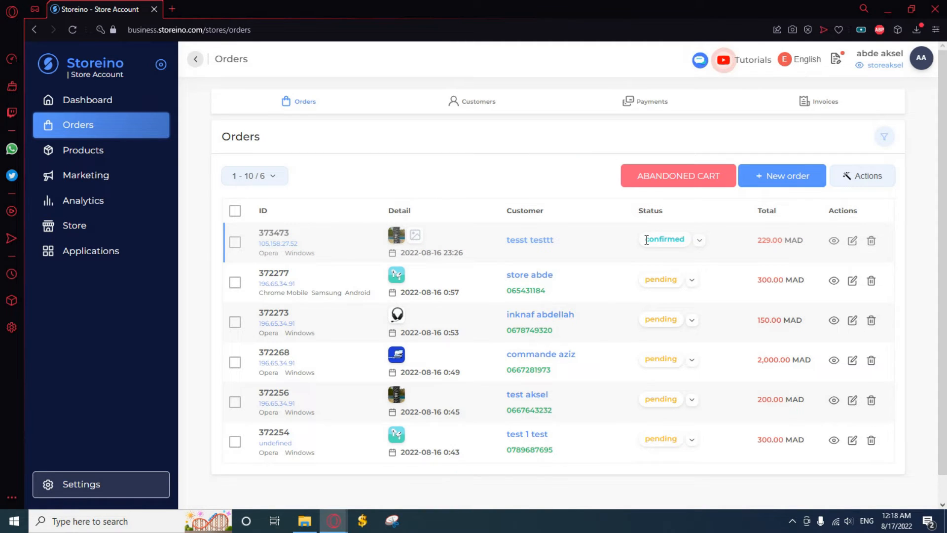
pyautogui.click(699, 242)
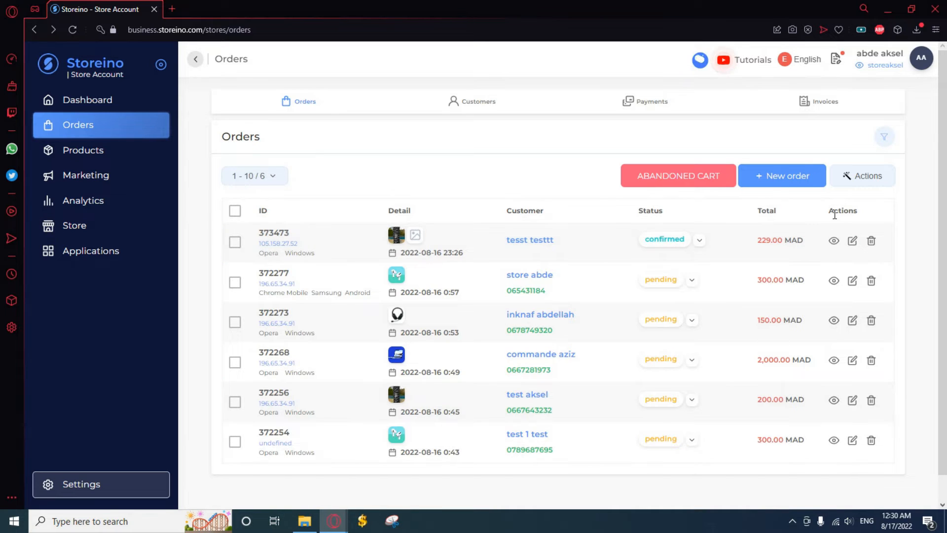
# View the first order's details, including its products and order information, and return to the orders list.
pyautogui.click(833, 242)
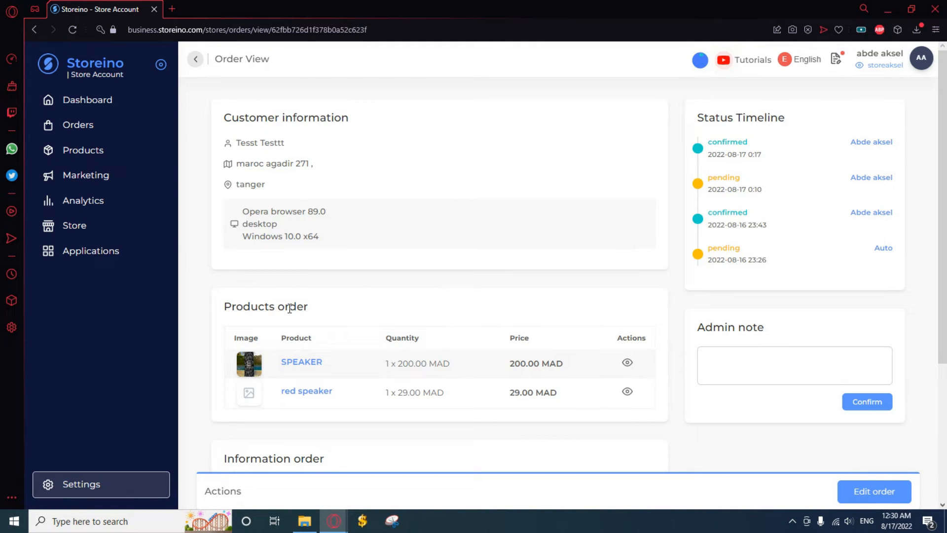
pyautogui.scroll(-2, 290, 308)
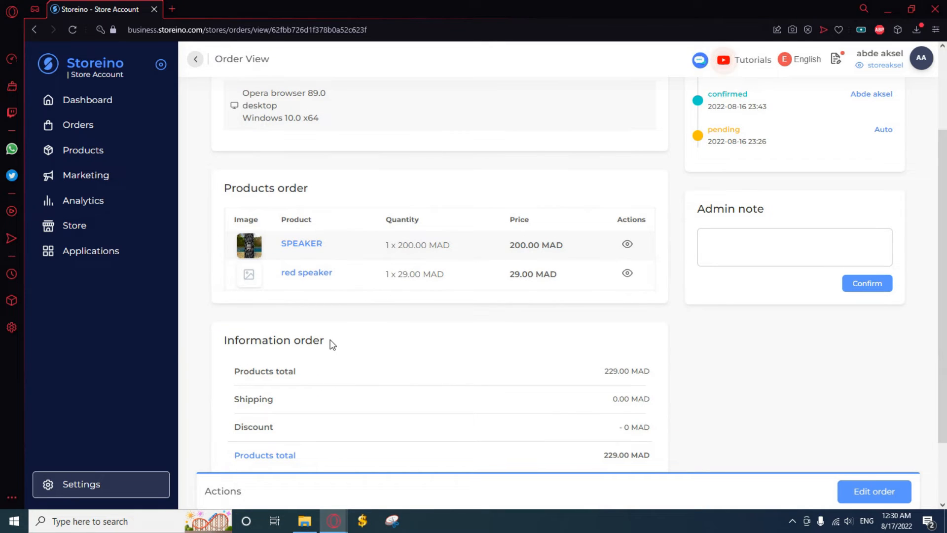
pyautogui.click(196, 61)
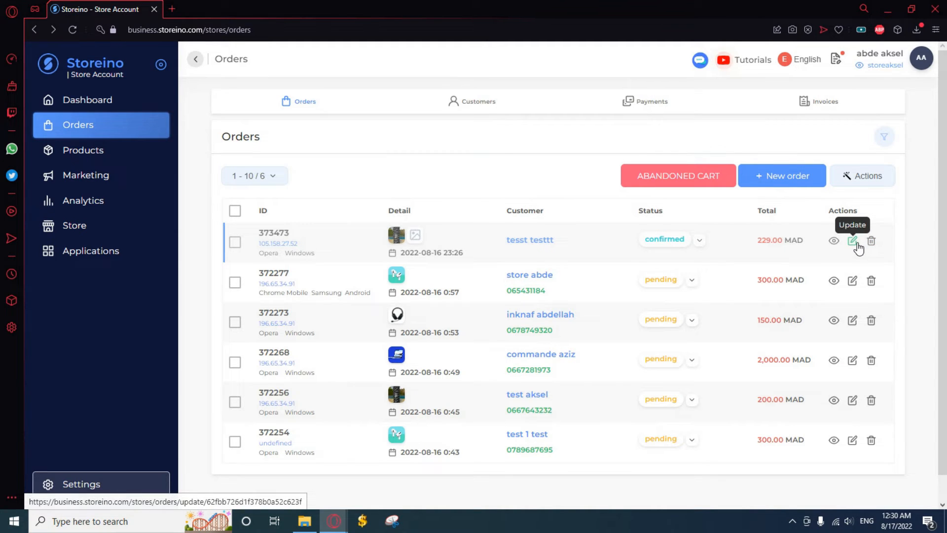
# Open the first order for editing and look through its address, products, discount and shipping, and payment method sections.
pyautogui.click(857, 244)
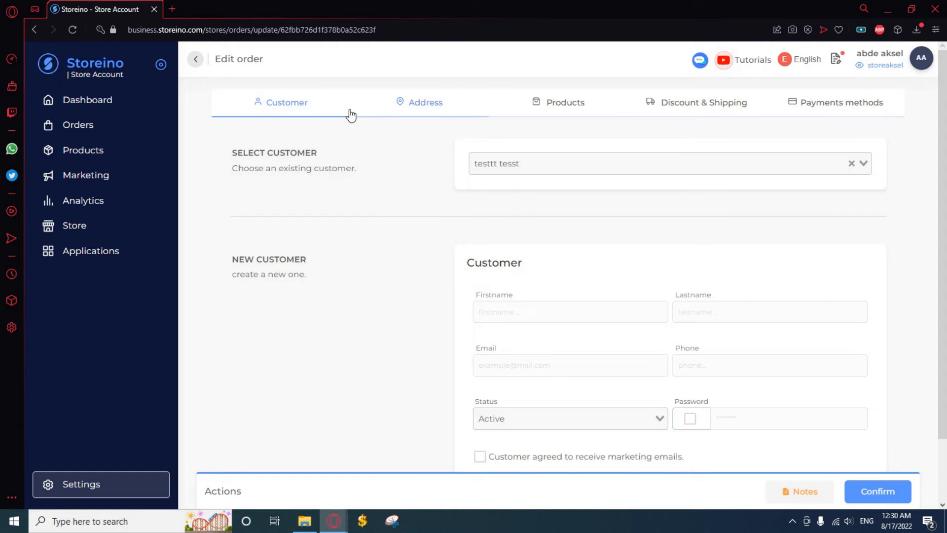
pyautogui.click(476, 113)
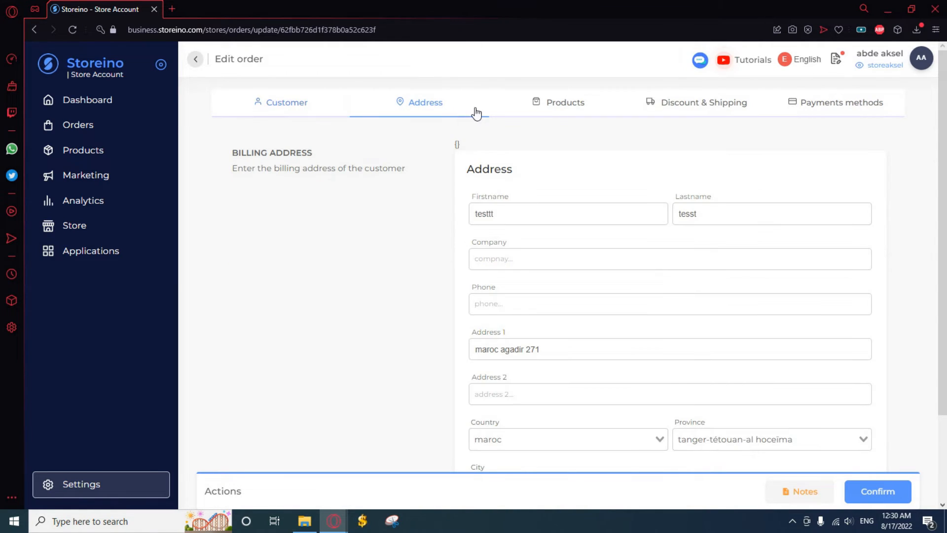
pyautogui.click(572, 115)
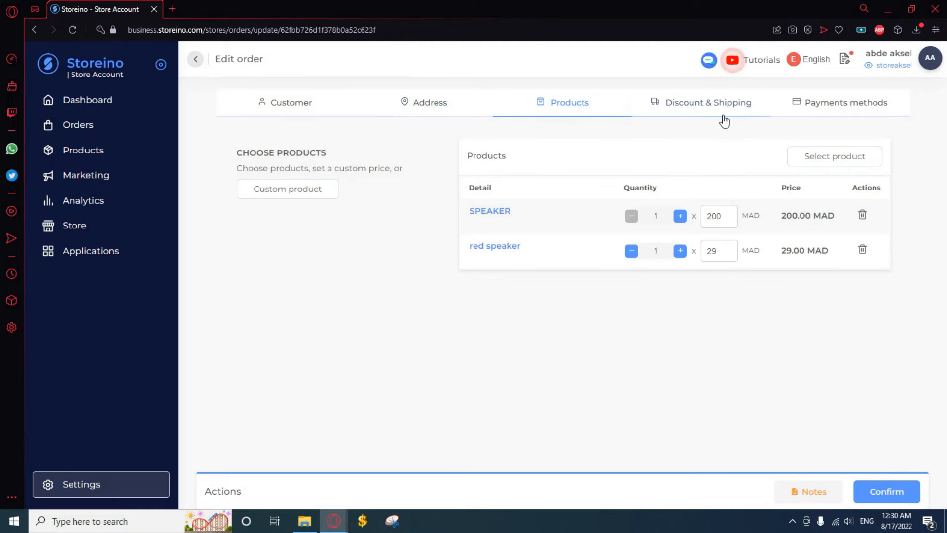
pyautogui.click(758, 112)
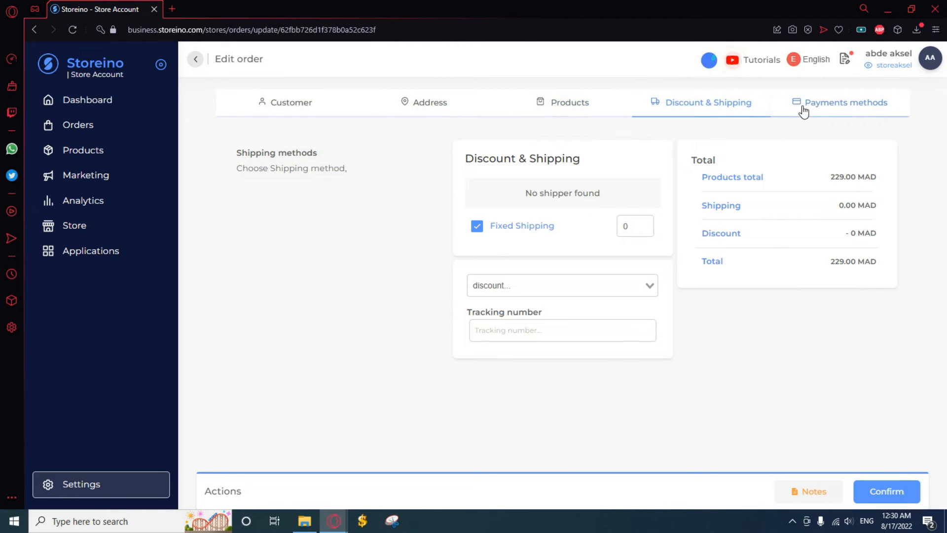
pyautogui.click(805, 112)
# Look at the products that can be added to the order, cancel the selection and return to the orders list.
pyautogui.click(564, 100)
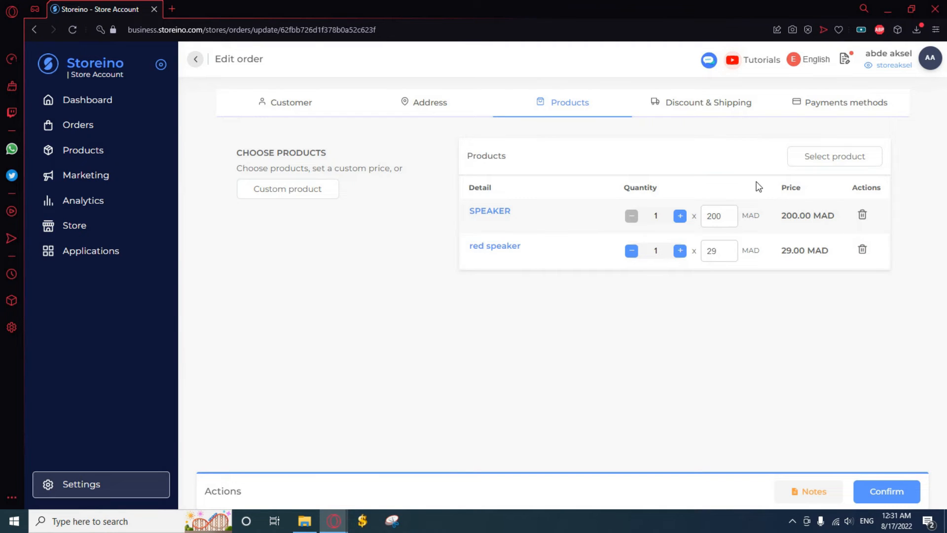
pyautogui.click(810, 162)
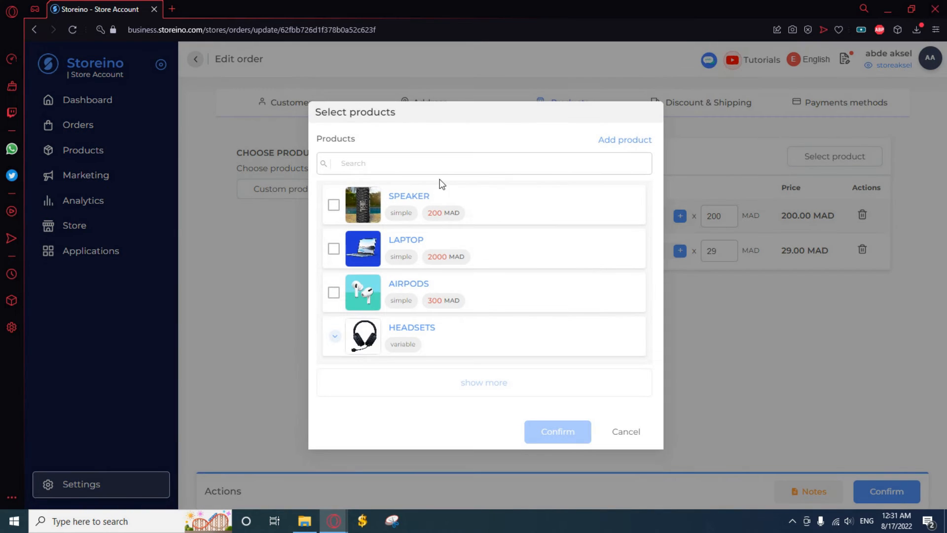
pyautogui.click(624, 432)
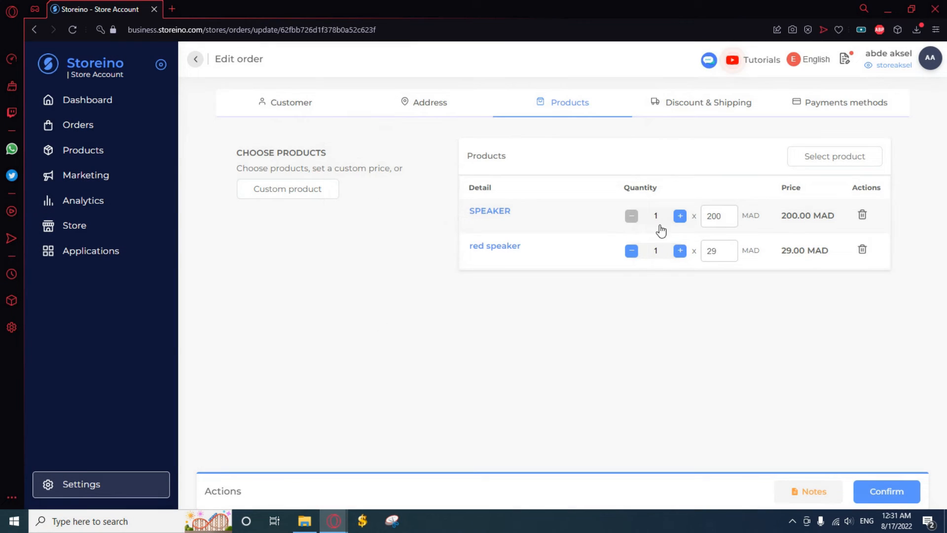
pyautogui.click(195, 59)
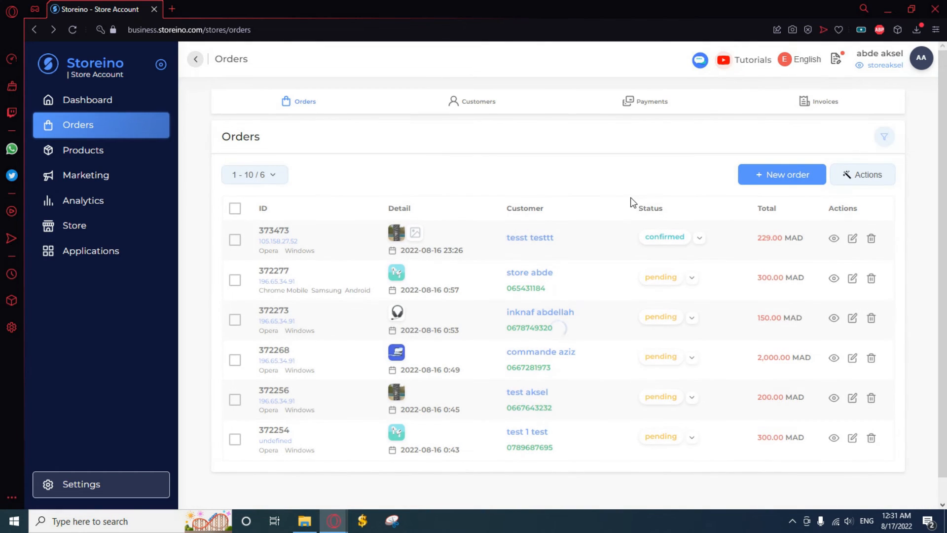
# Show the order filters, search the orders by a customer's phone number, and reset the search.
pyautogui.click(886, 141)
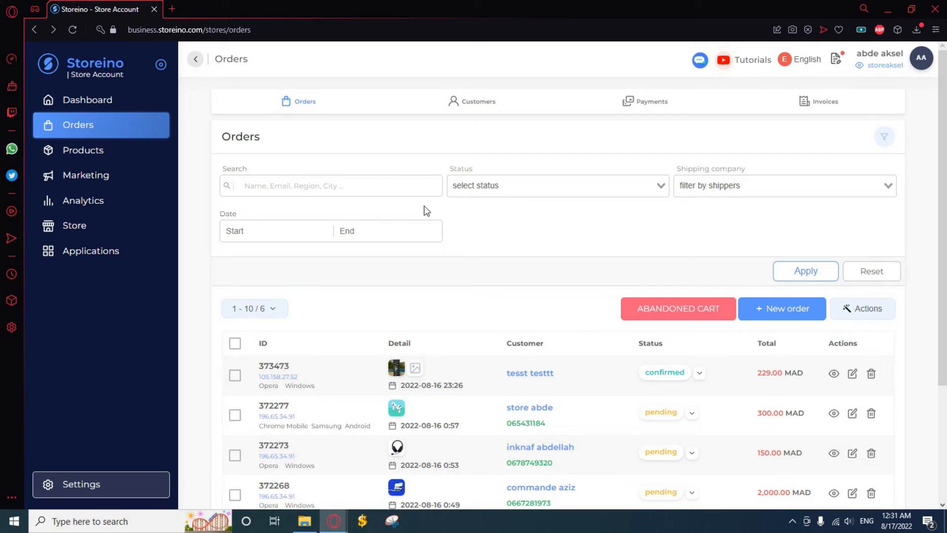
pyautogui.click(352, 191)
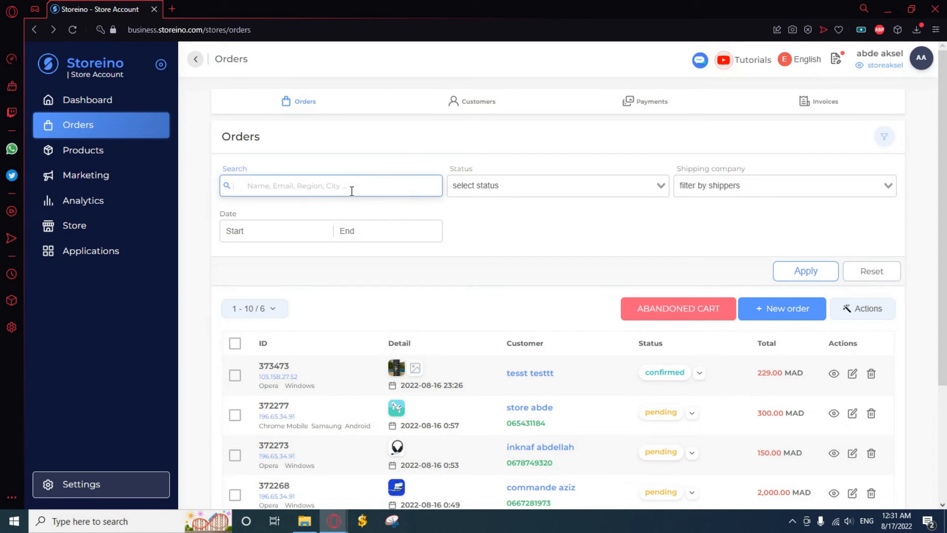
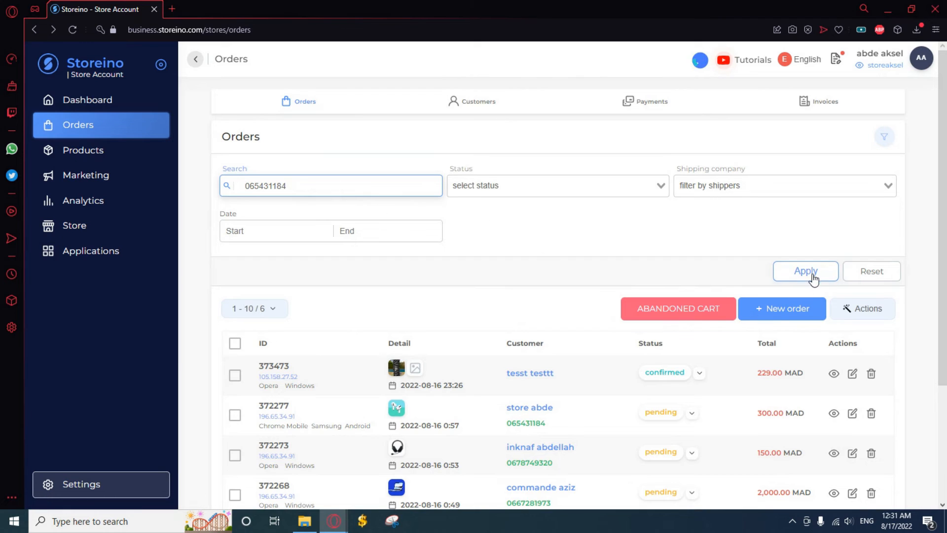
pyautogui.click(812, 274)
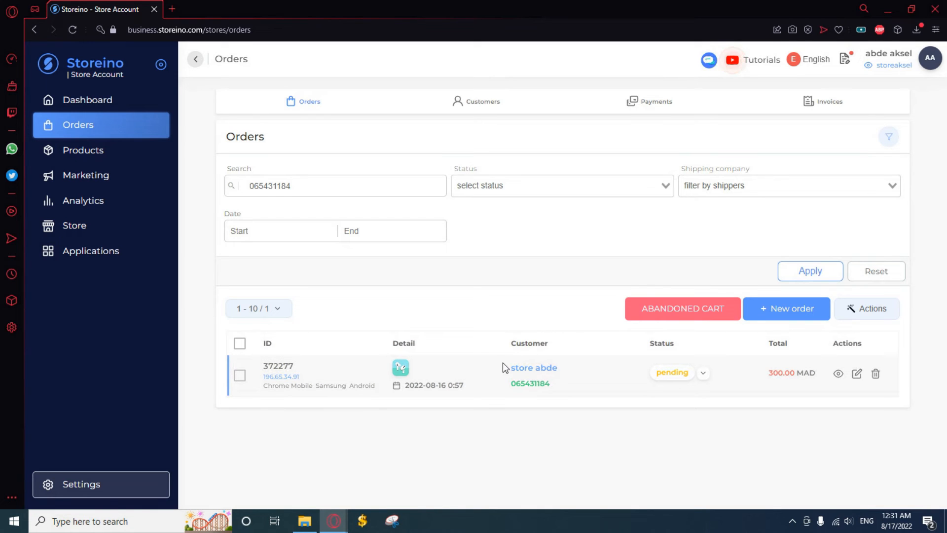
pyautogui.moveTo(501, 391); pyautogui.dragTo(524, 403)
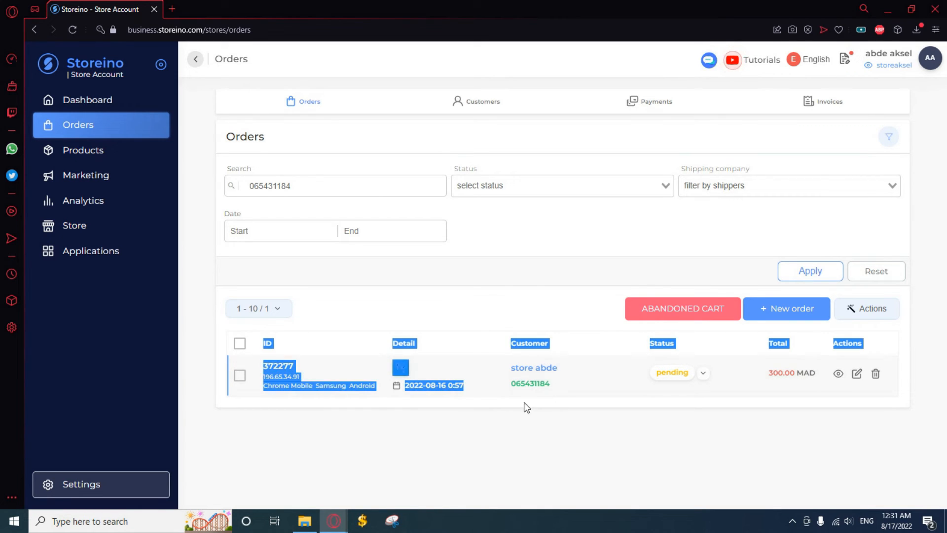
pyautogui.click(514, 366)
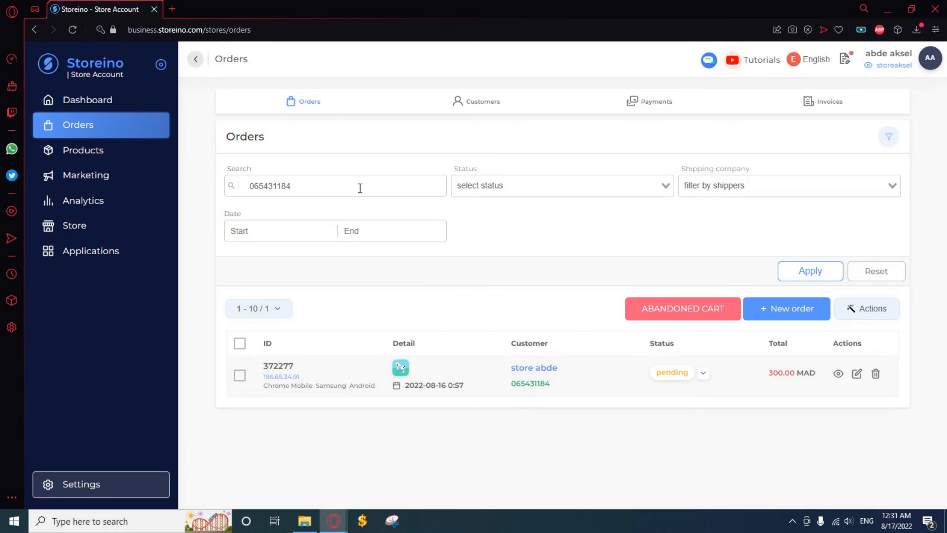
pyautogui.click(876, 271)
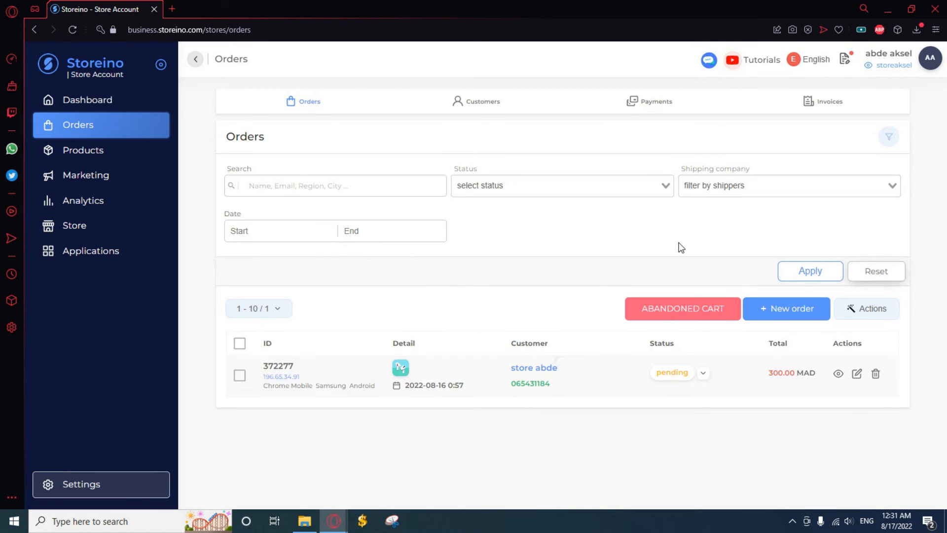
# Filter the orders list by the confirmed status.
pyautogui.click(544, 185)
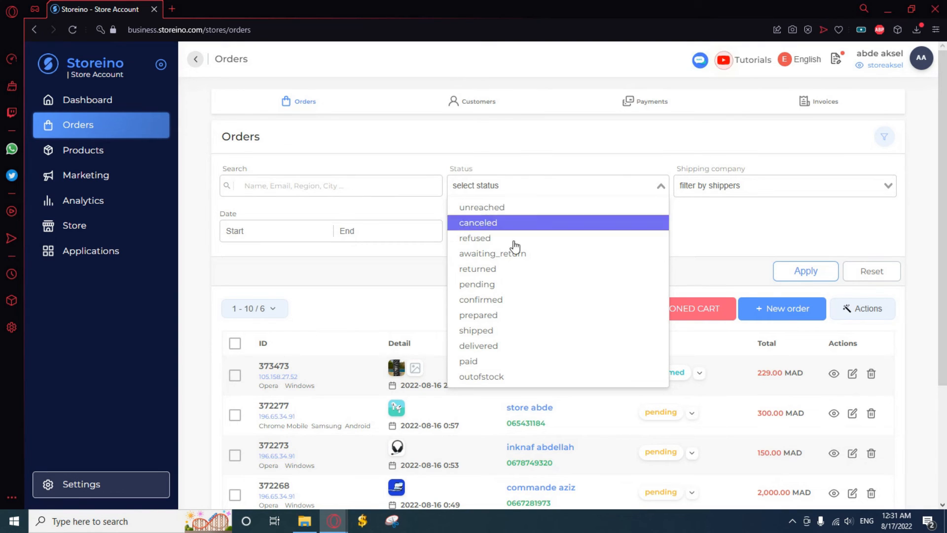
pyautogui.click(515, 300)
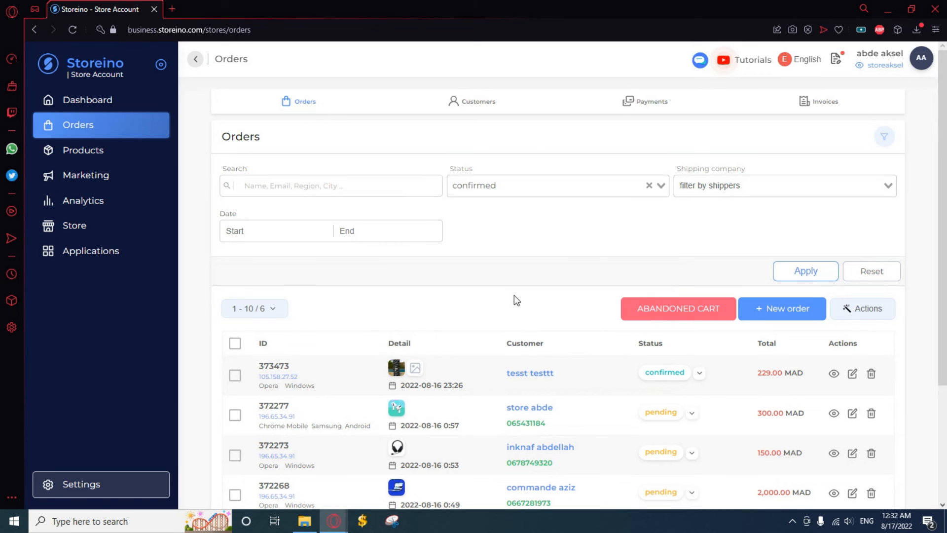
pyautogui.click(819, 277)
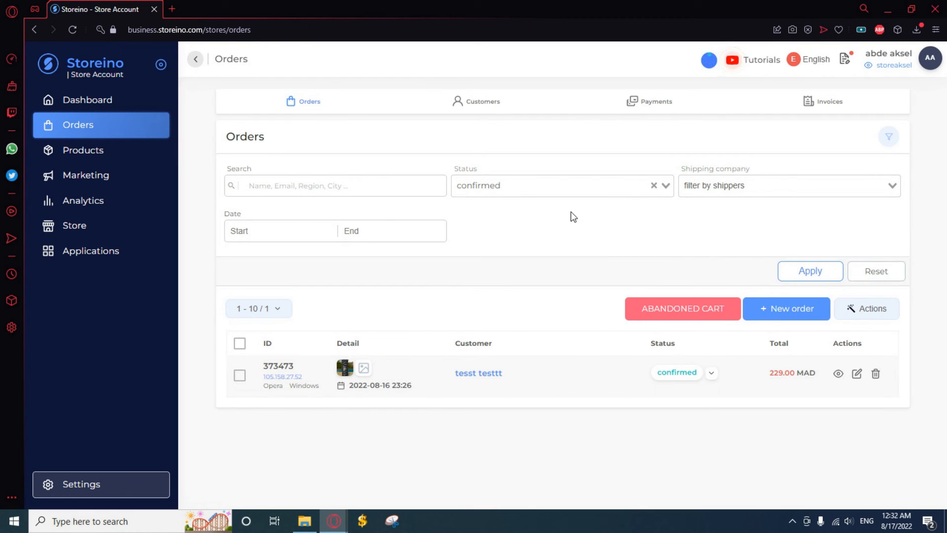
# Filter the orders list by the pending status, check the matching orders, and reset the filter.
pyautogui.click(562, 186)
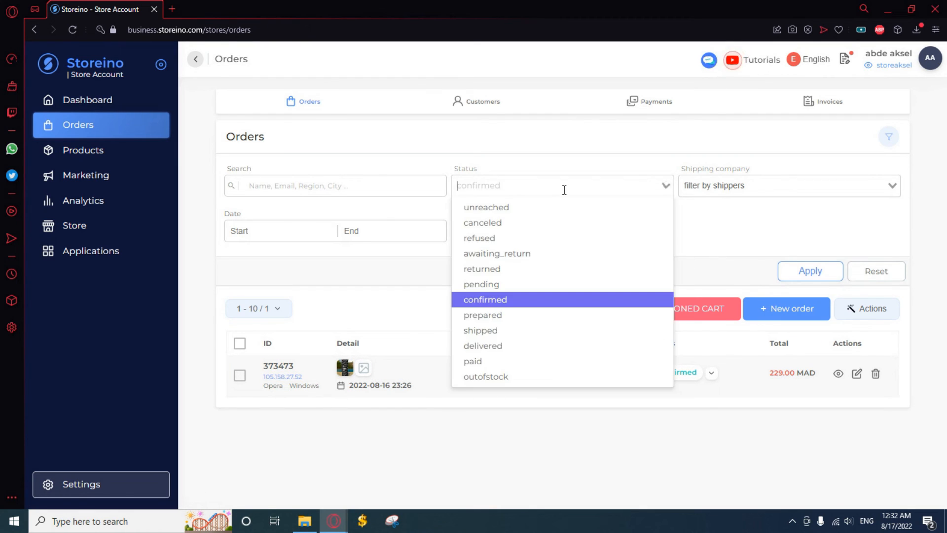
pyautogui.click(508, 287)
pyautogui.click(802, 271)
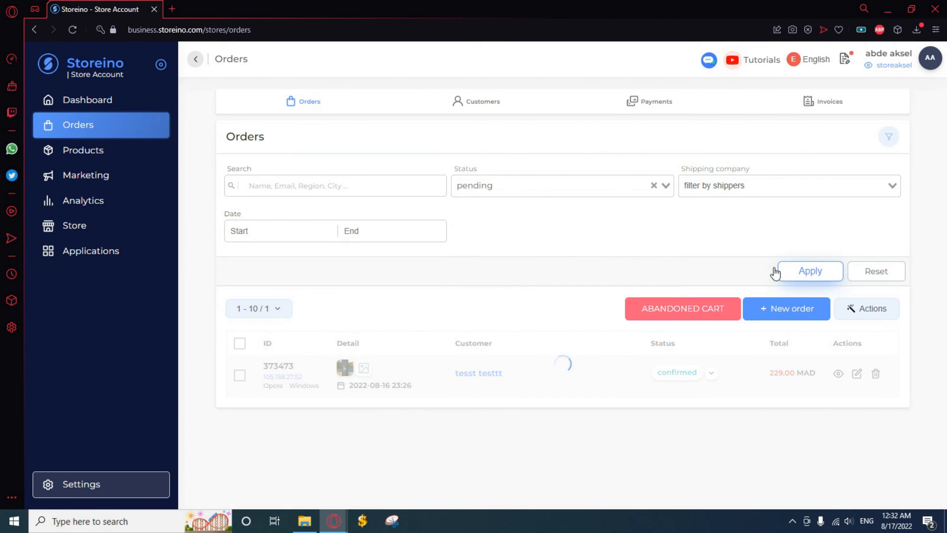
pyautogui.scroll(-3, 615, 276)
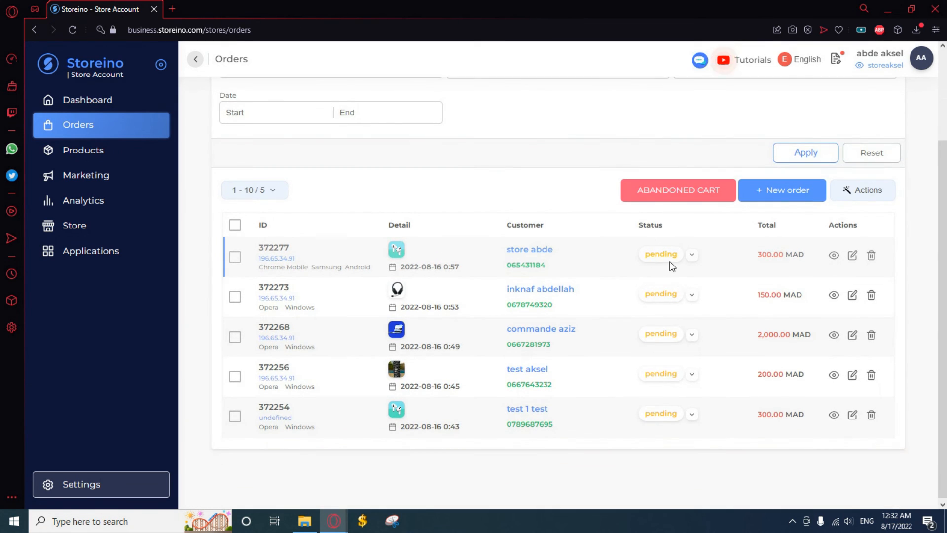
pyautogui.scroll(3, 672, 265)
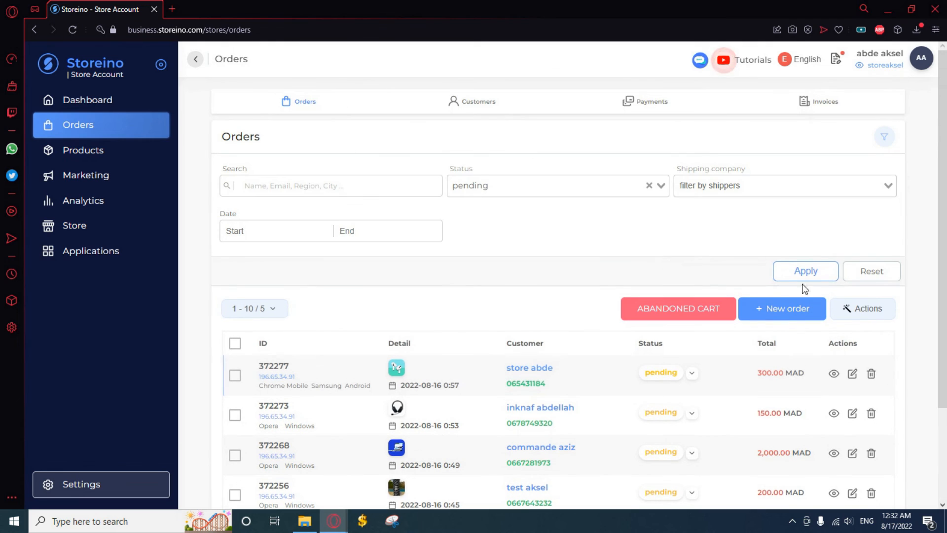
pyautogui.click(865, 277)
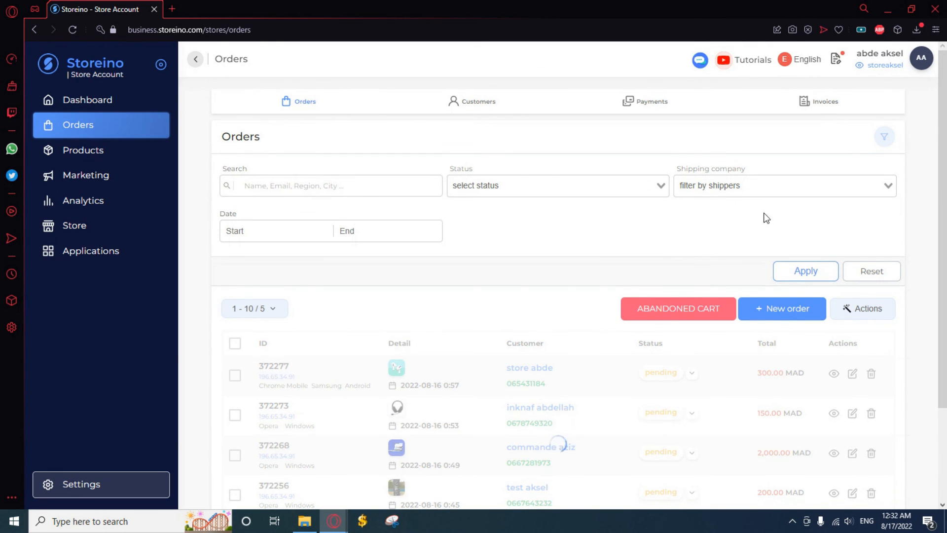
# Look at the shipping companies available for filtering orders and hide the order filters.
pyautogui.click(726, 186)
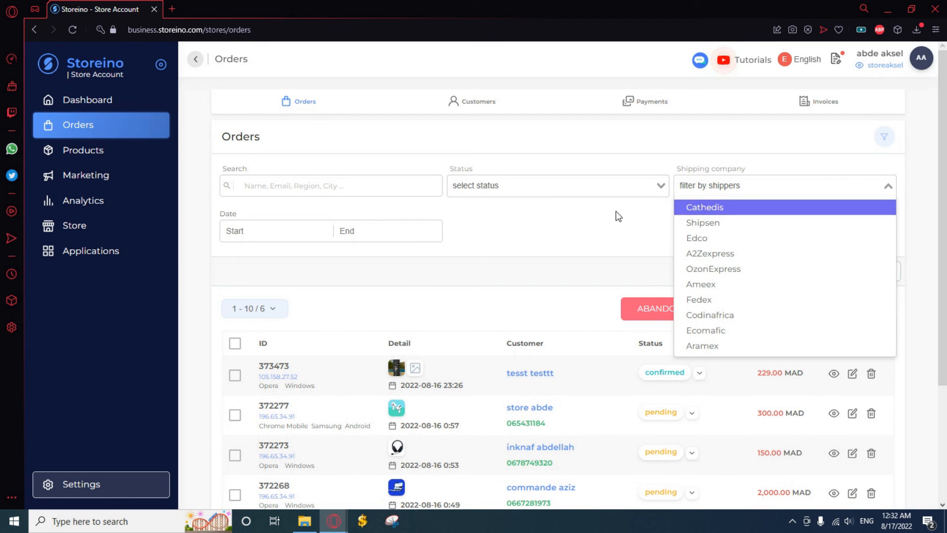
pyautogui.click(612, 227)
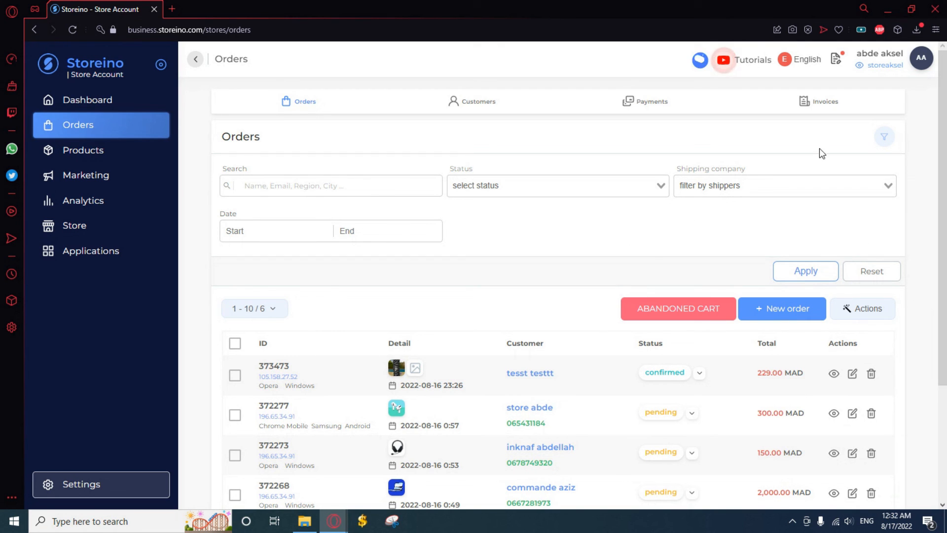
pyautogui.click(884, 139)
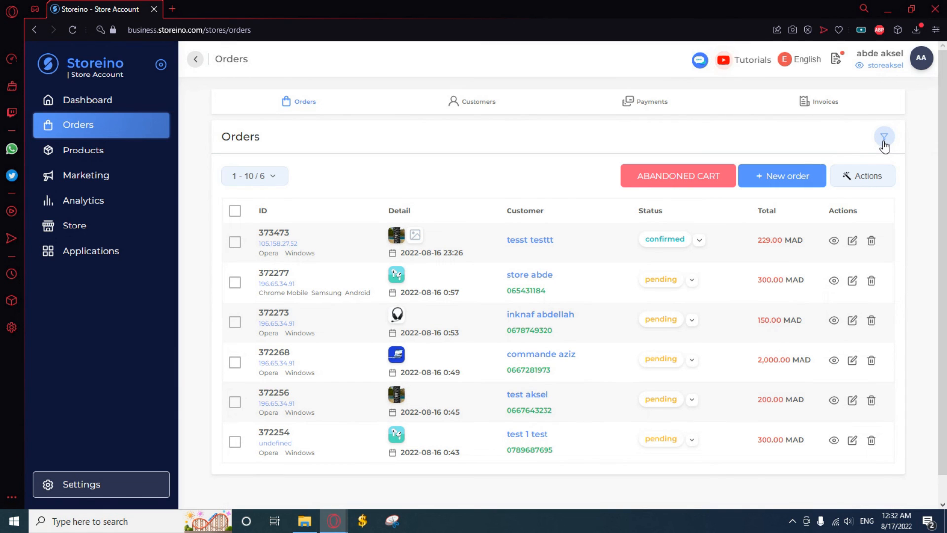